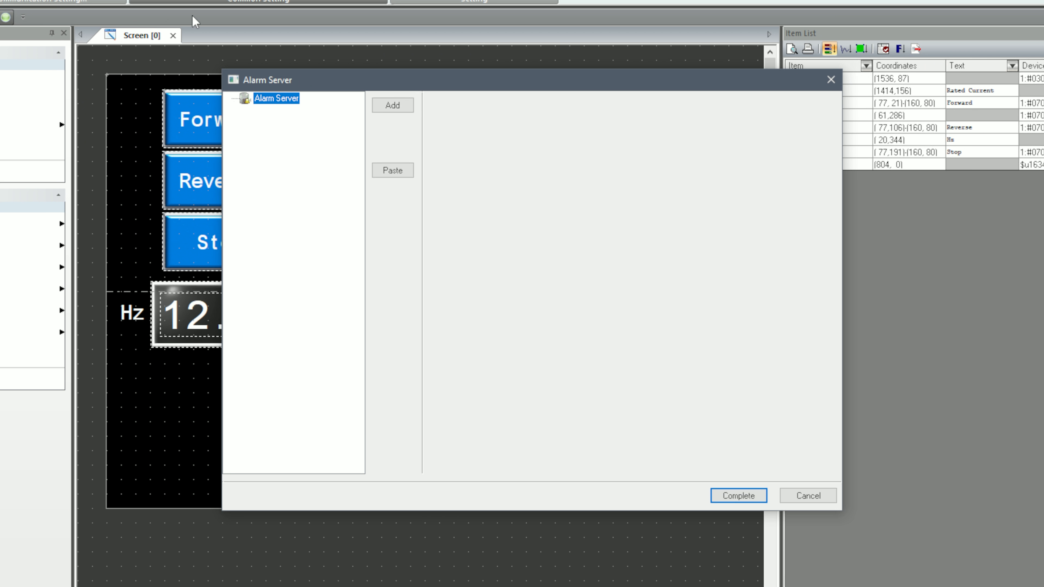
- Add an alarm block and set its first alarm device to 080E-B, M14-11 Operation status Alarm relay (for any fault)
click(407, 108)
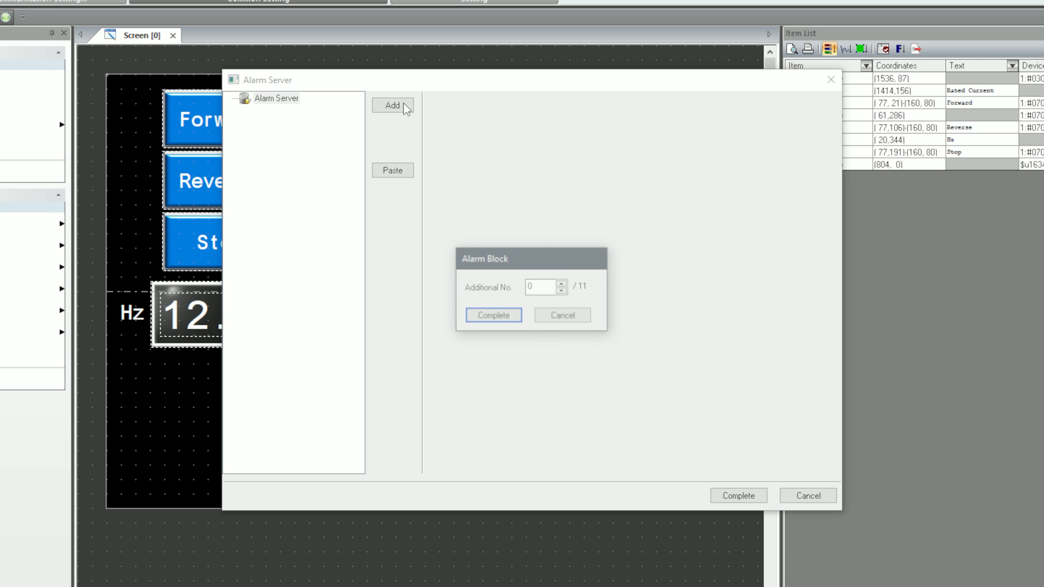
click(513, 322)
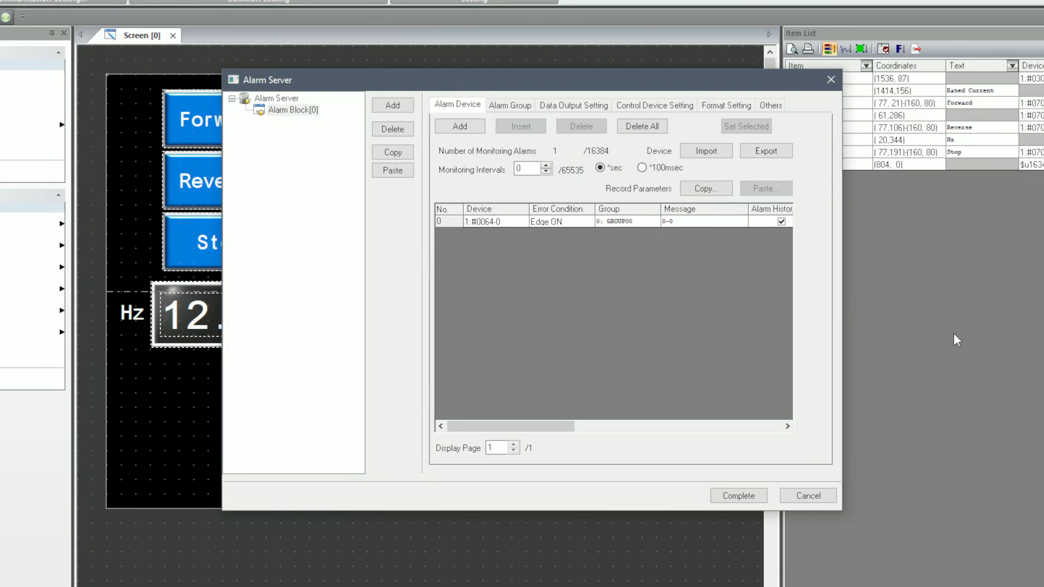
double_click(492, 226)
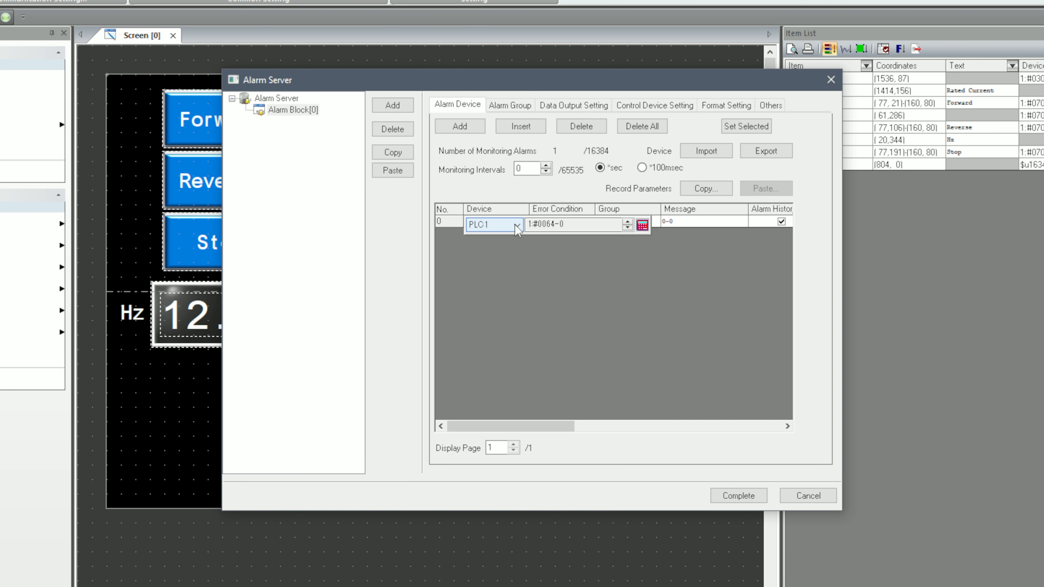
click(643, 225)
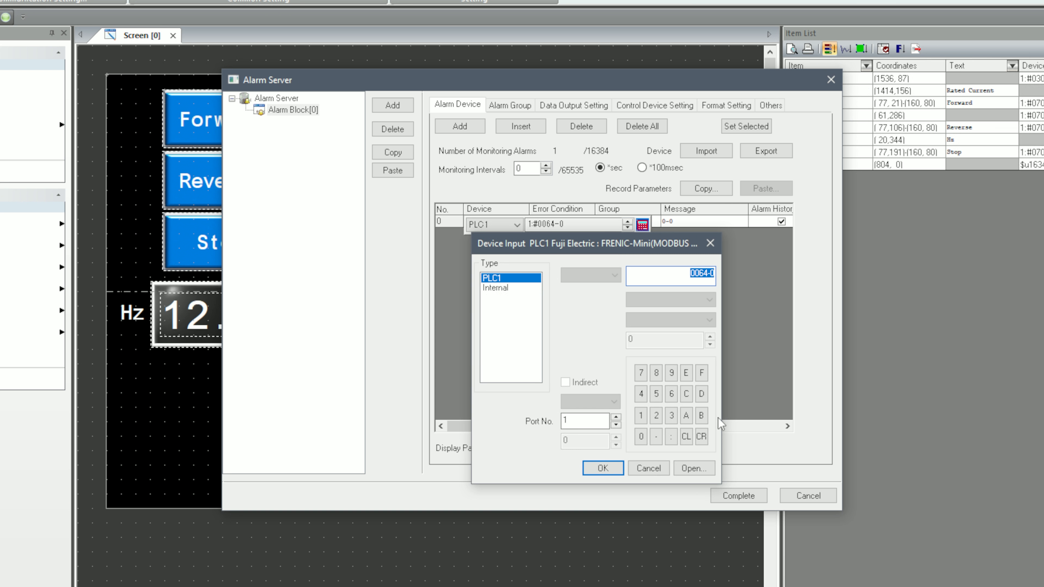
click(699, 468)
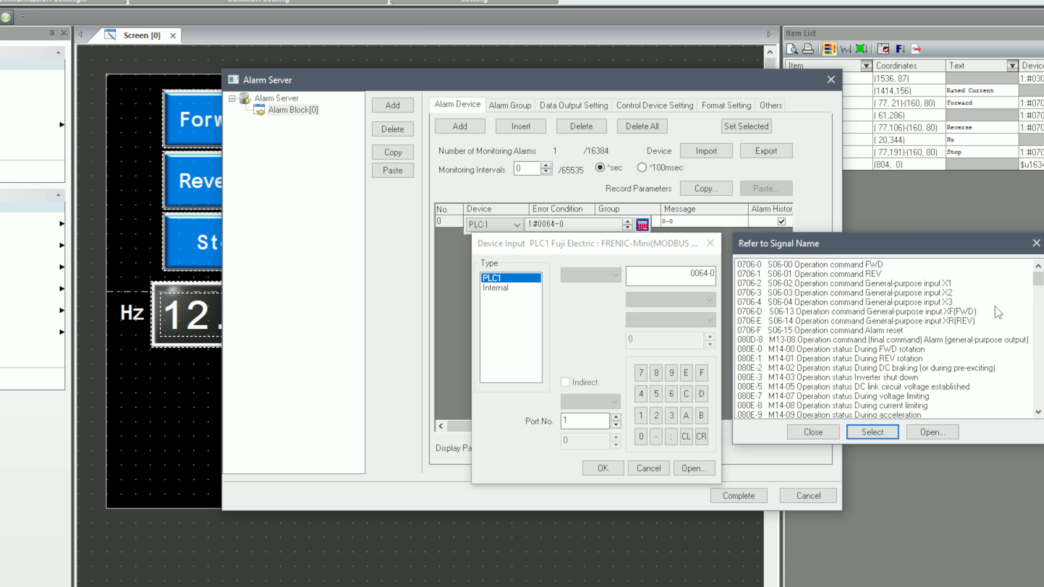
drag(1038, 279, 1041, 284)
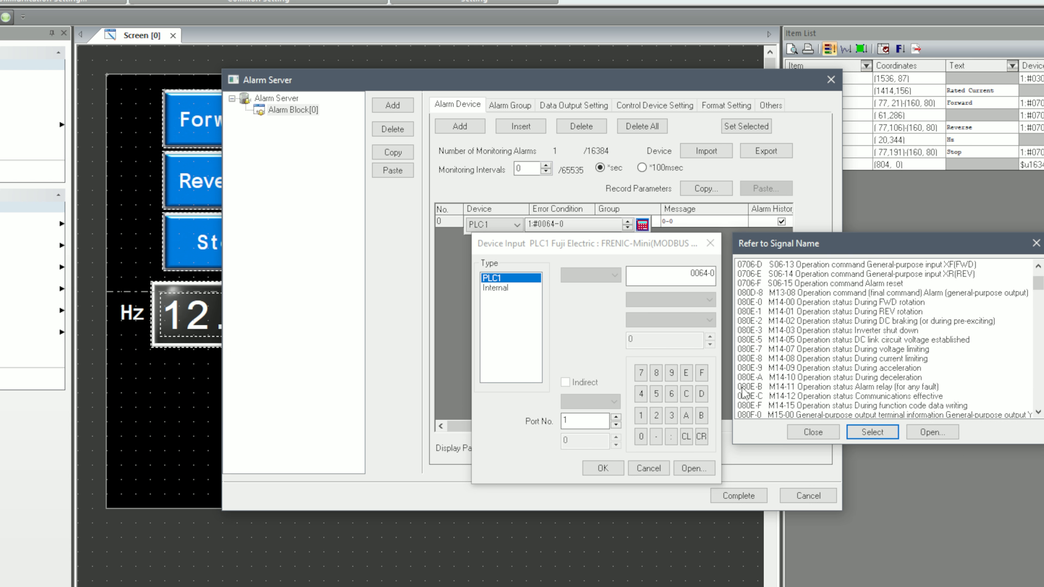
double_click(927, 388)
click(622, 368)
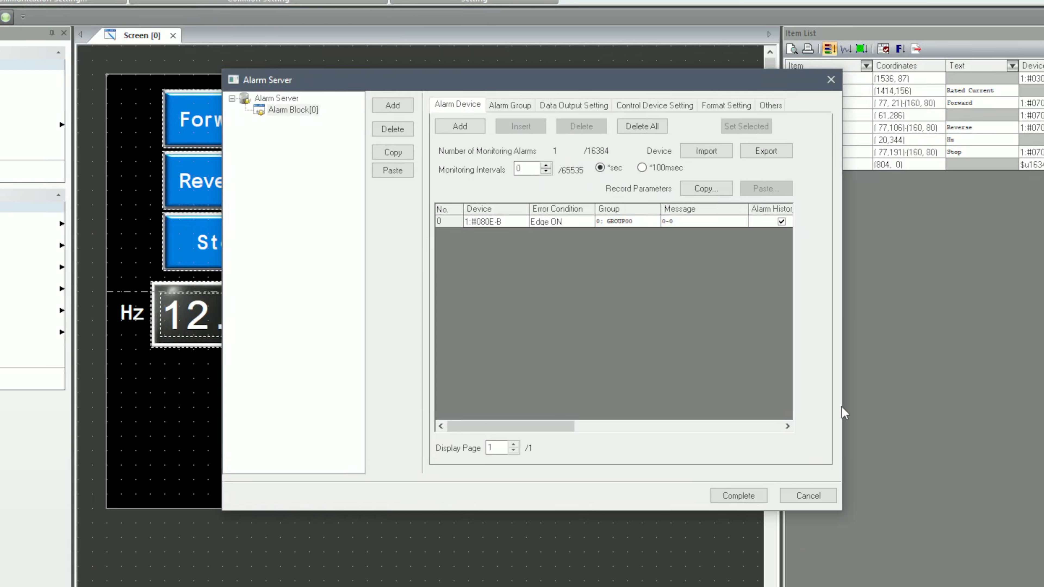
- Paste the %P0S placeholder and the inverter fault texts into message group 0, assigning message 0 to the alarm
double_click(697, 224)
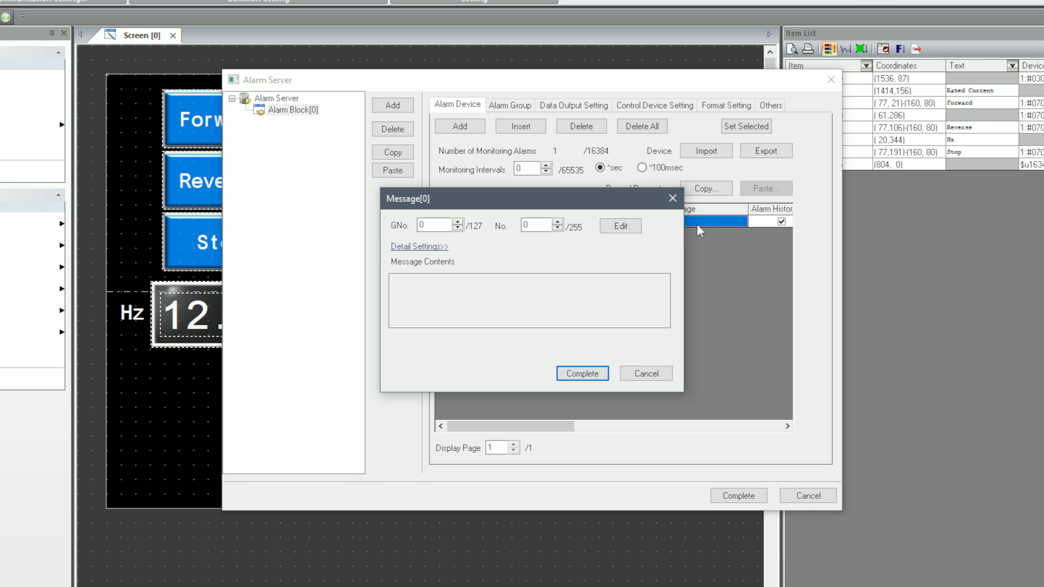
click(619, 230)
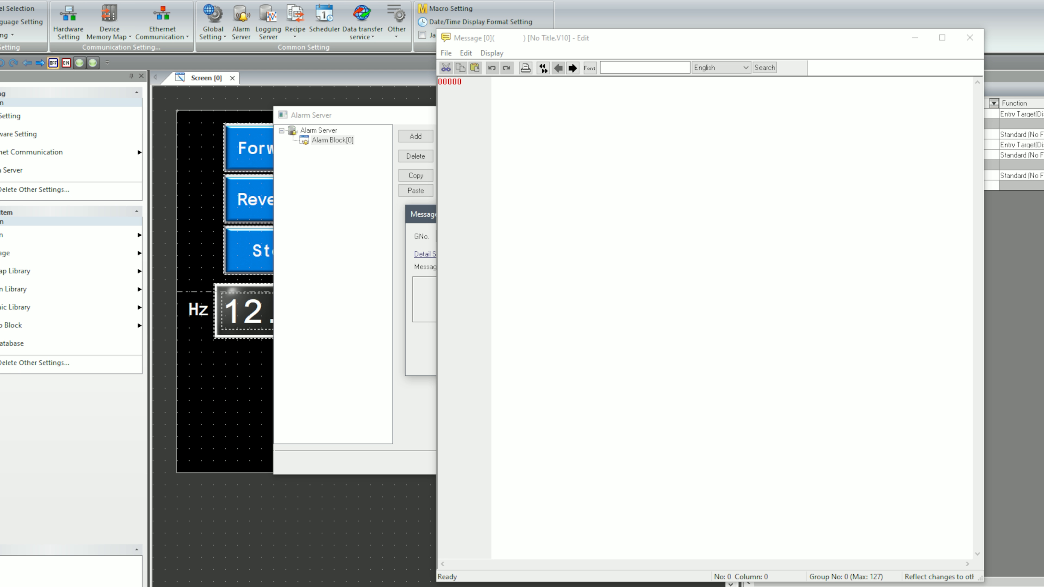
click(651, 321)
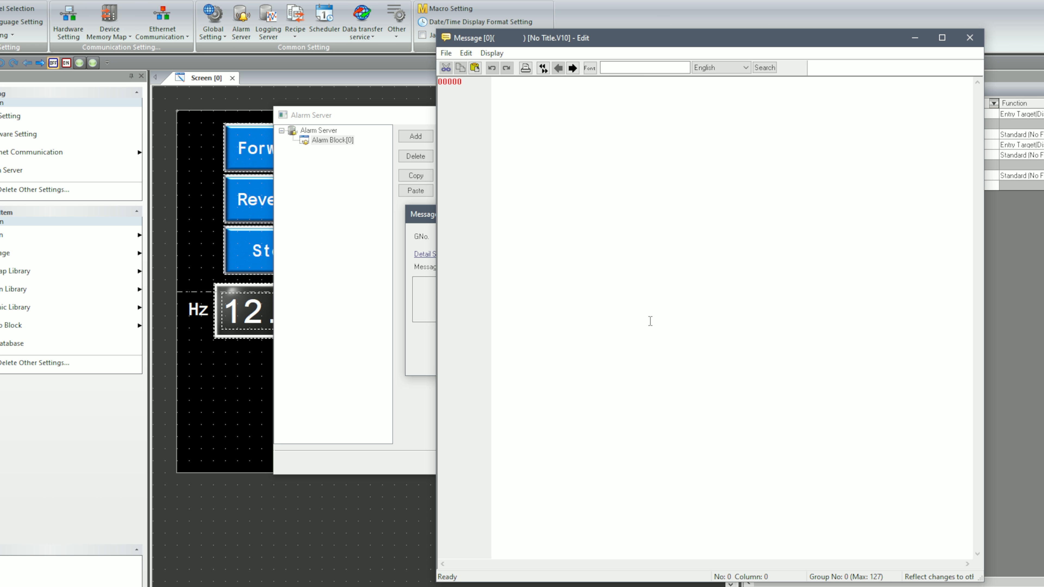
text(%POS Overcurrent (during acceleration) Overcurrent (during deceleration) Overcurrent (during constant speed operation)  Ground fault Overvoltage (during acceleration) Overvoltage (during deceleration) Overvoltage (during constant speed operation or stopping)  Undervoltage Input phase loss)
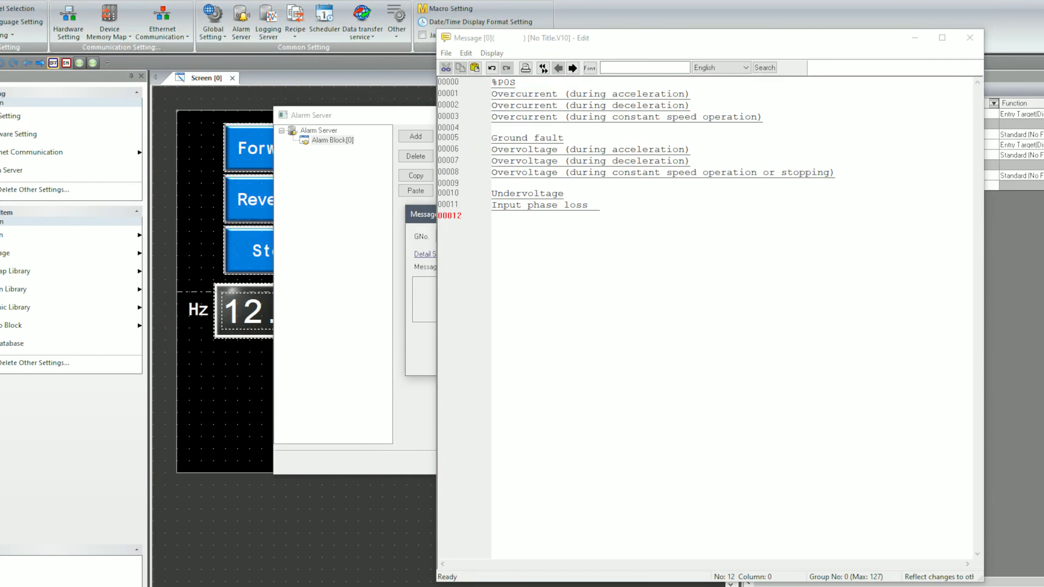
click(970, 38)
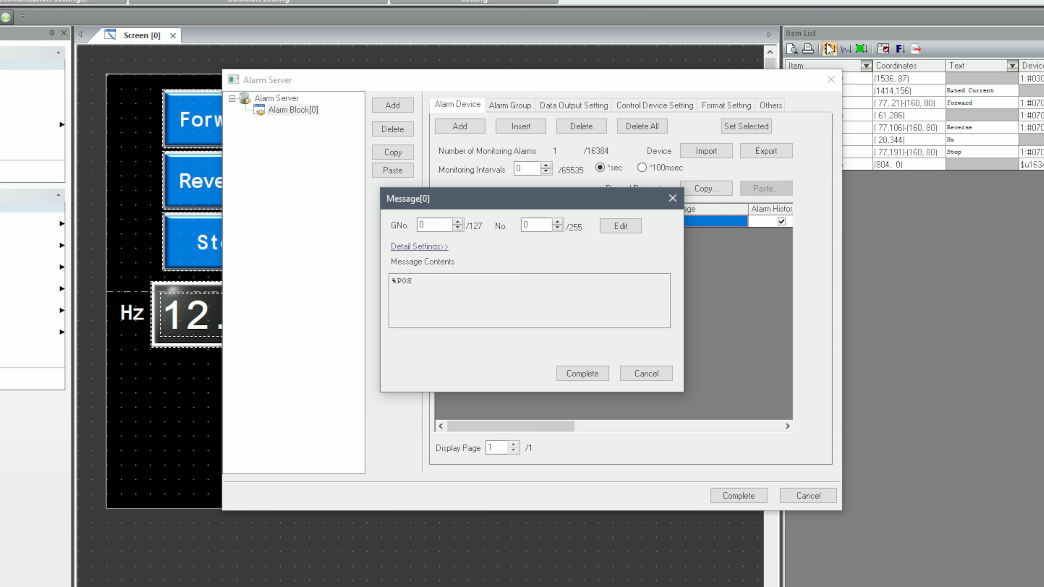
click(566, 374)
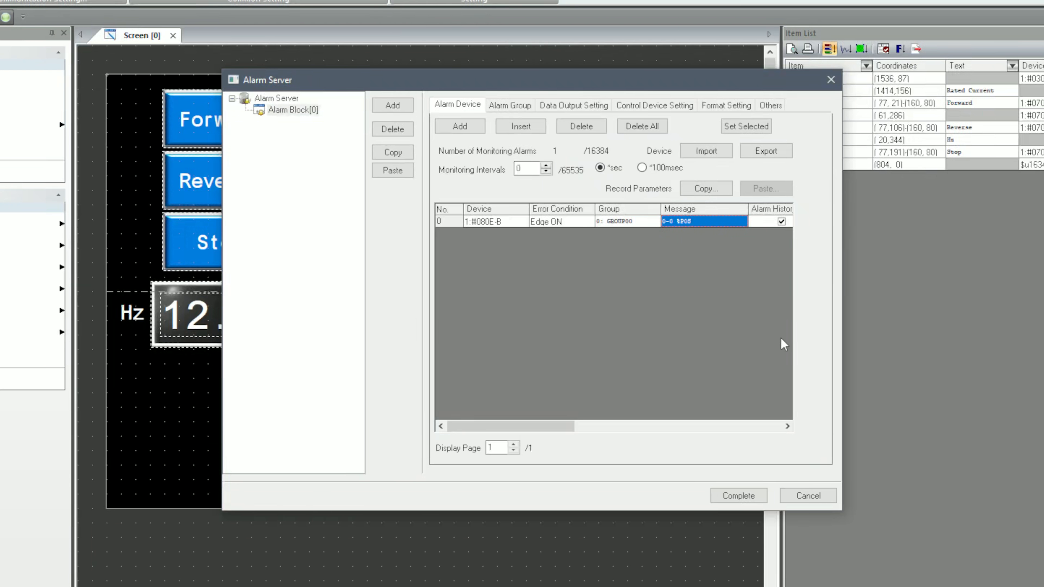
- Add a parameter to the alarm message and set its device to 0810, M16 Alarm contents (latest)
drag(465, 427, 693, 429)
click(659, 221)
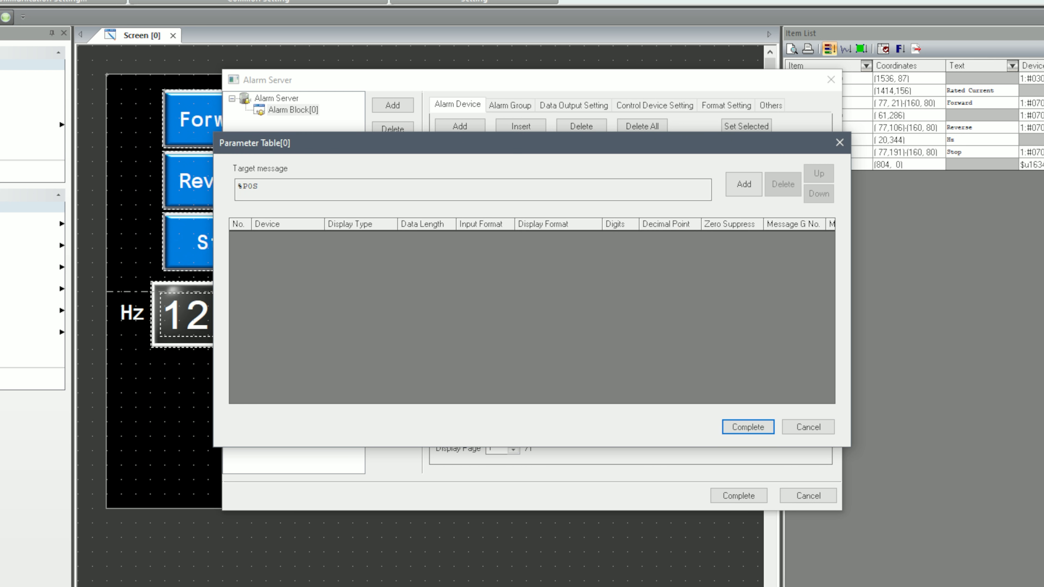
click(755, 189)
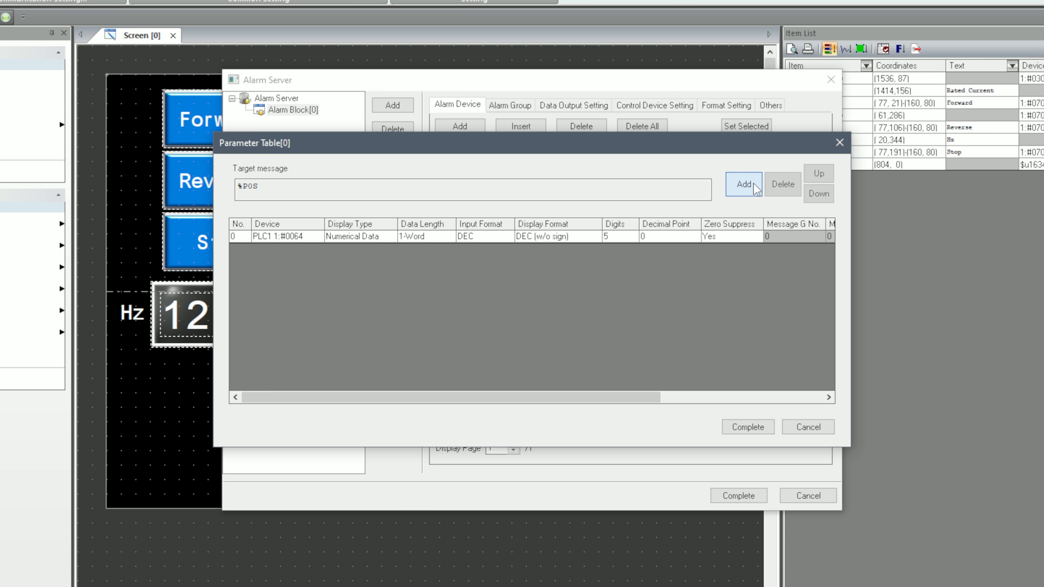
double_click(298, 238)
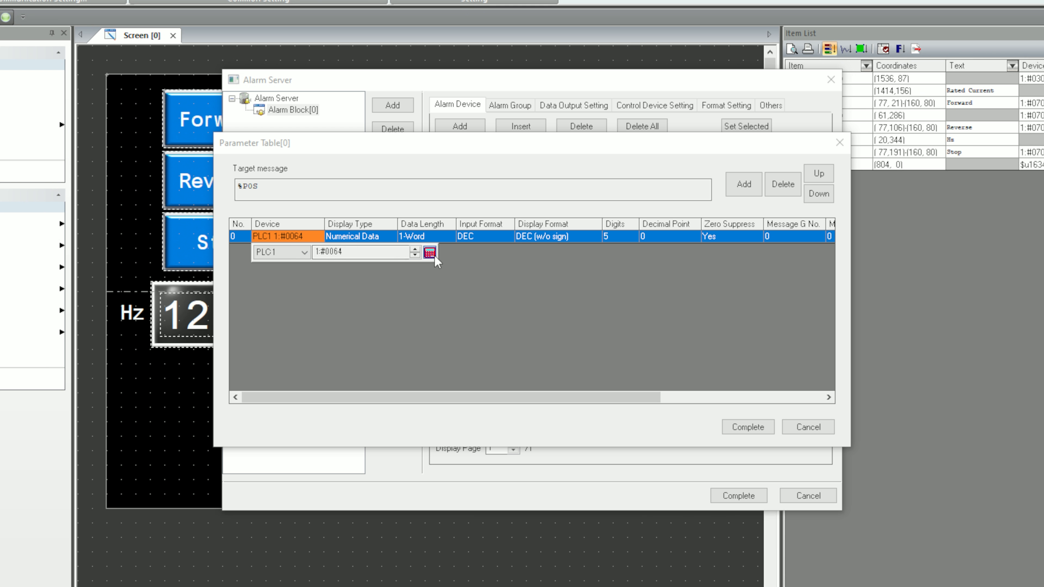
click(429, 252)
drag(1038, 273, 1038, 346)
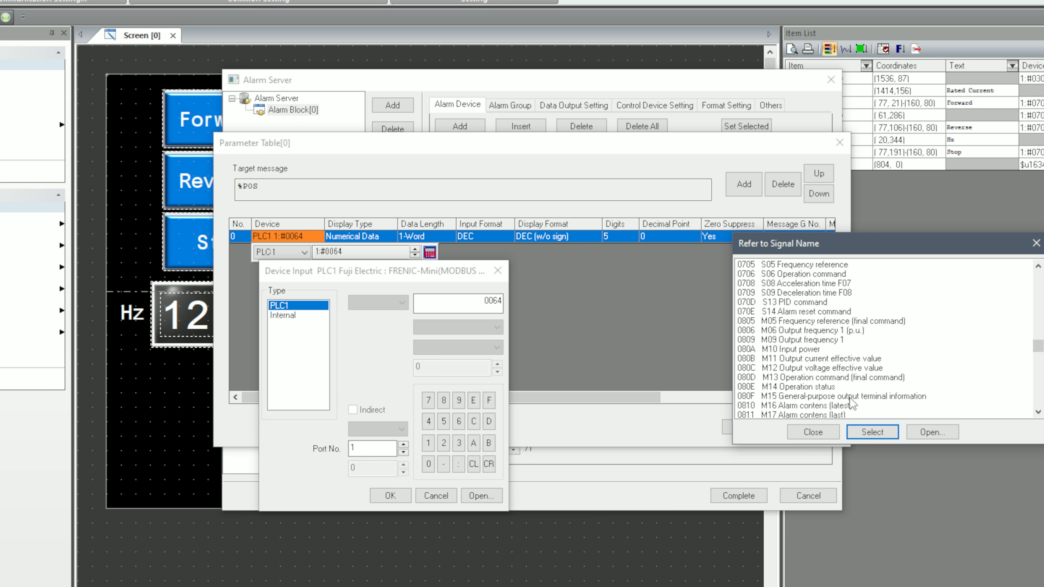
double_click(838, 406)
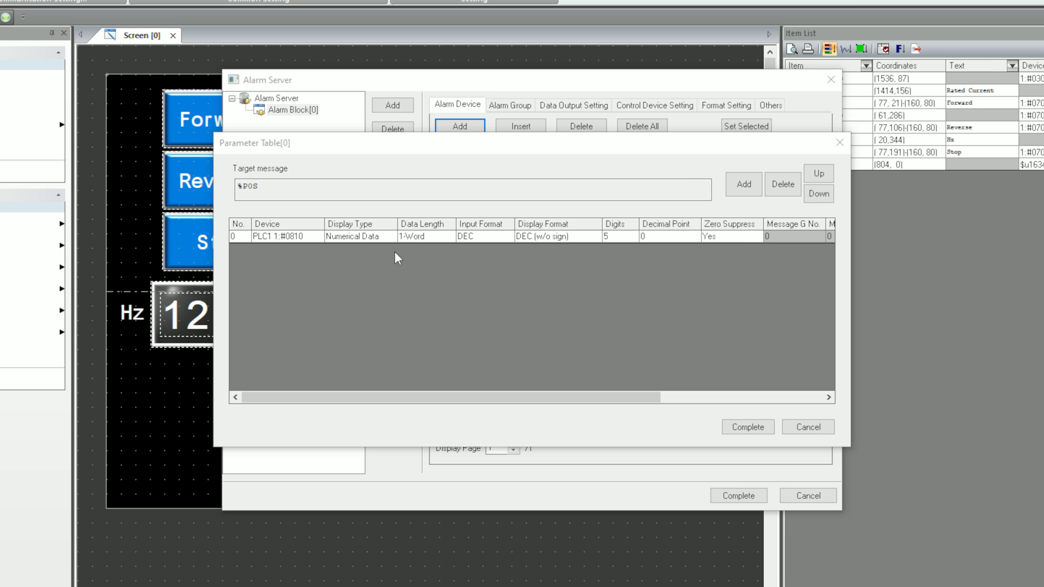
- Set the parameter's display type to Message No. and complete the alarm server settings
click(356, 239)
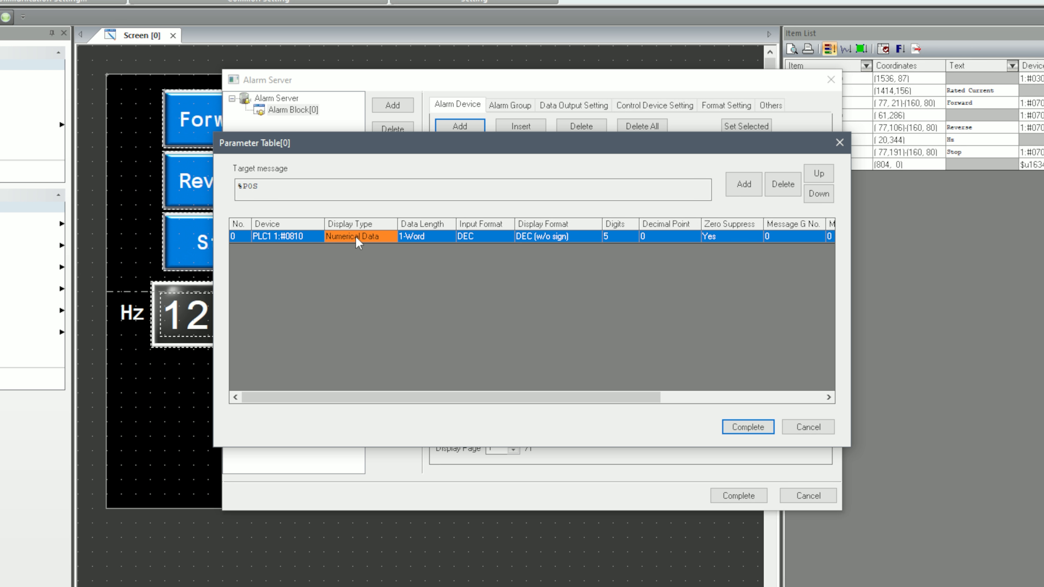
click(356, 238)
click(356, 238)
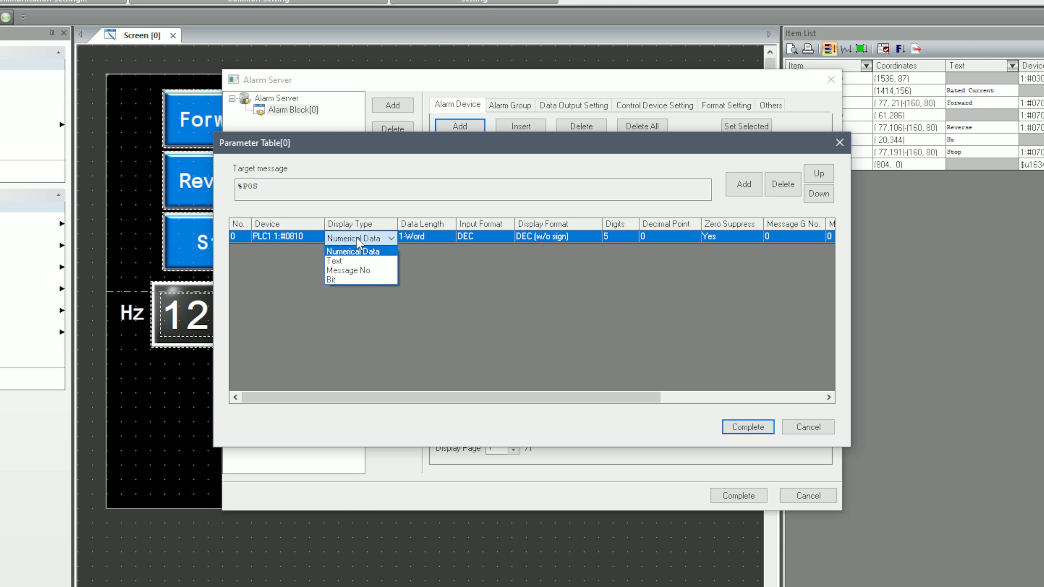
click(369, 272)
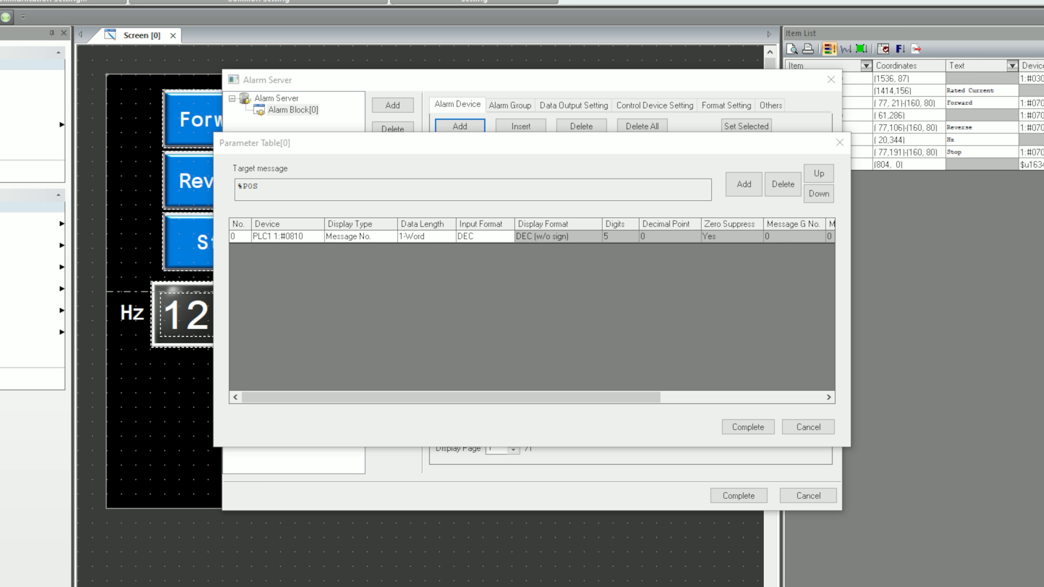
click(748, 427)
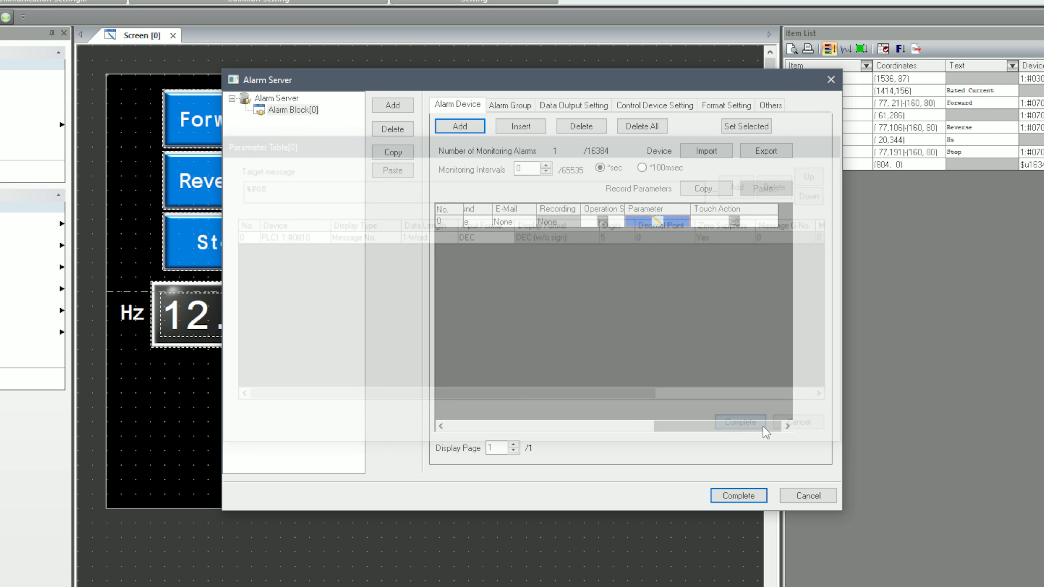
click(739, 496)
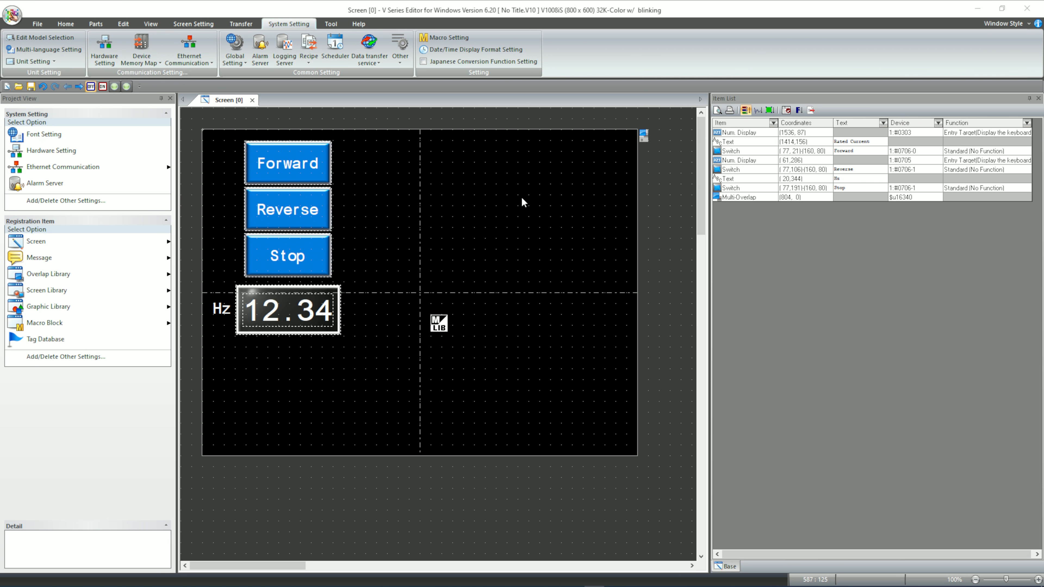
- Place an Alarm History part beside the Forward switch at about (286, 17)
click(96, 24)
click(188, 51)
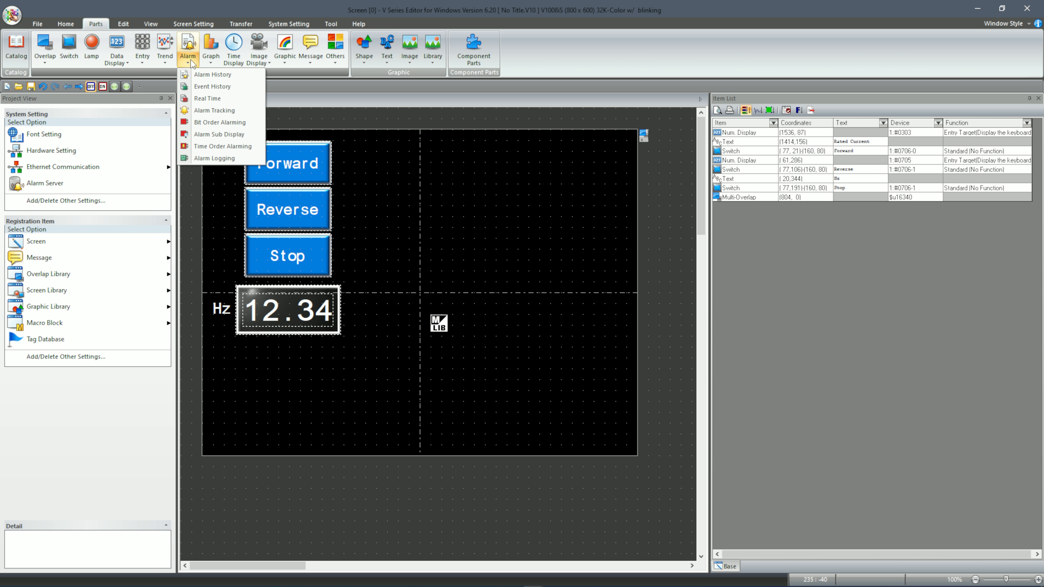
click(205, 76)
click(358, 139)
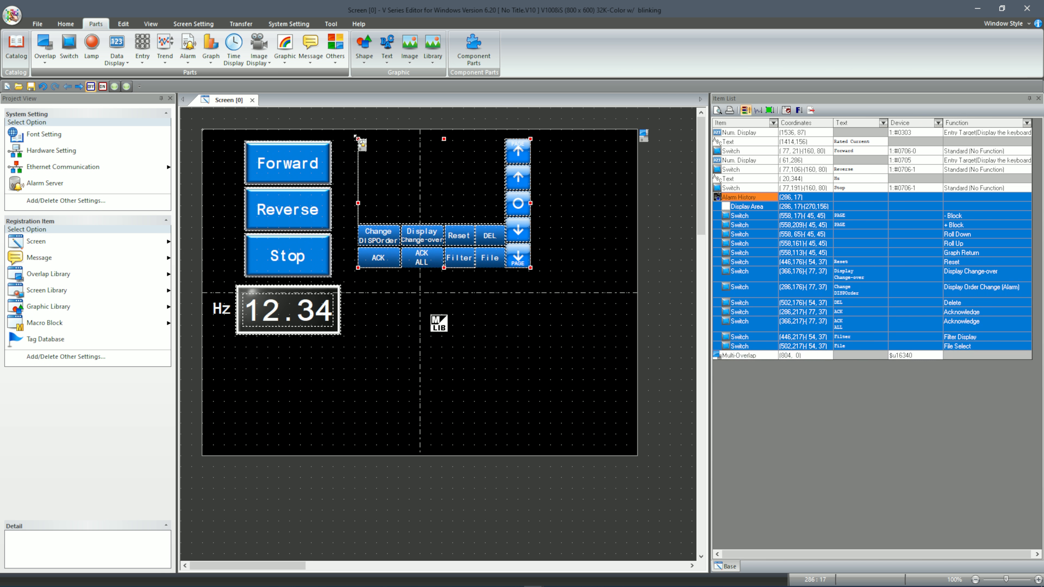
- Rearrange the drive switches and Hz display in the screen's lower half and enlarge the alarm history across the full upper part
drag(195, 228, 328, 427)
drag(235, 138, 341, 248)
drag(312, 209, 418, 417)
drag(460, 200, 305, 190)
drag(375, 259, 638, 297)
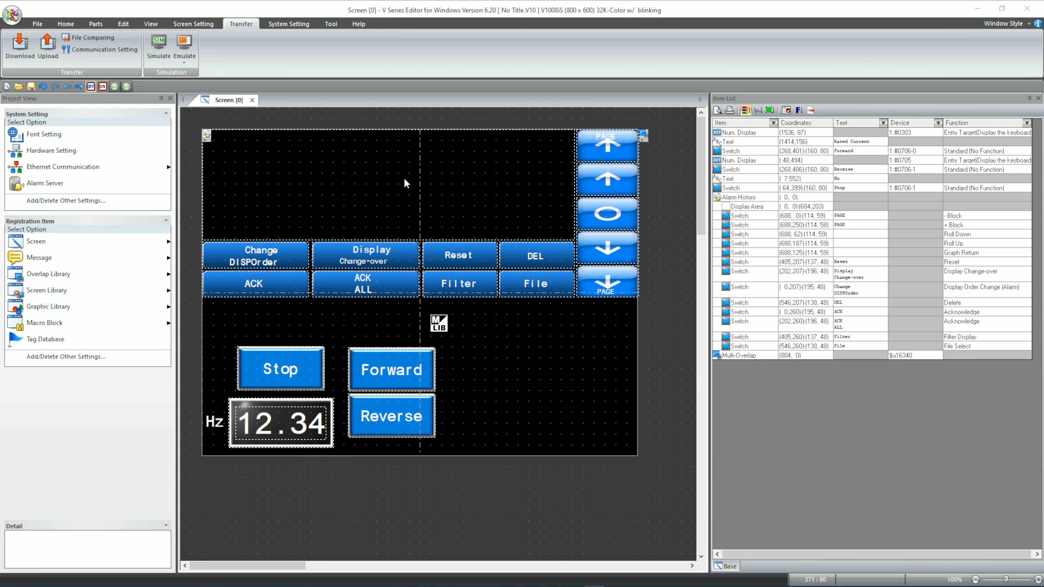
- Remove Group Name from the alarm history's displayed items and keep alarm block 0 as its reference
double_click(405, 183)
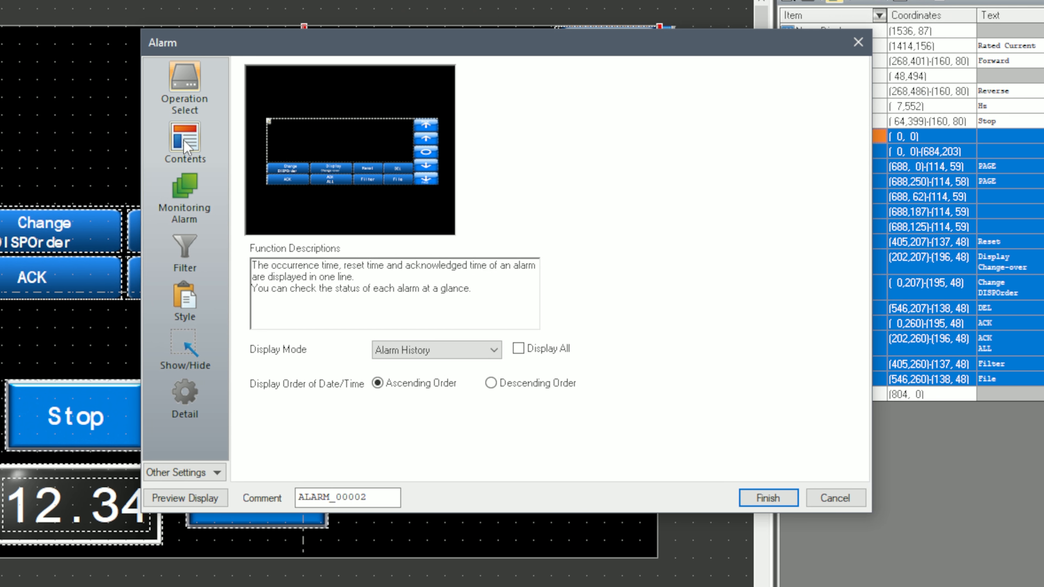
click(187, 201)
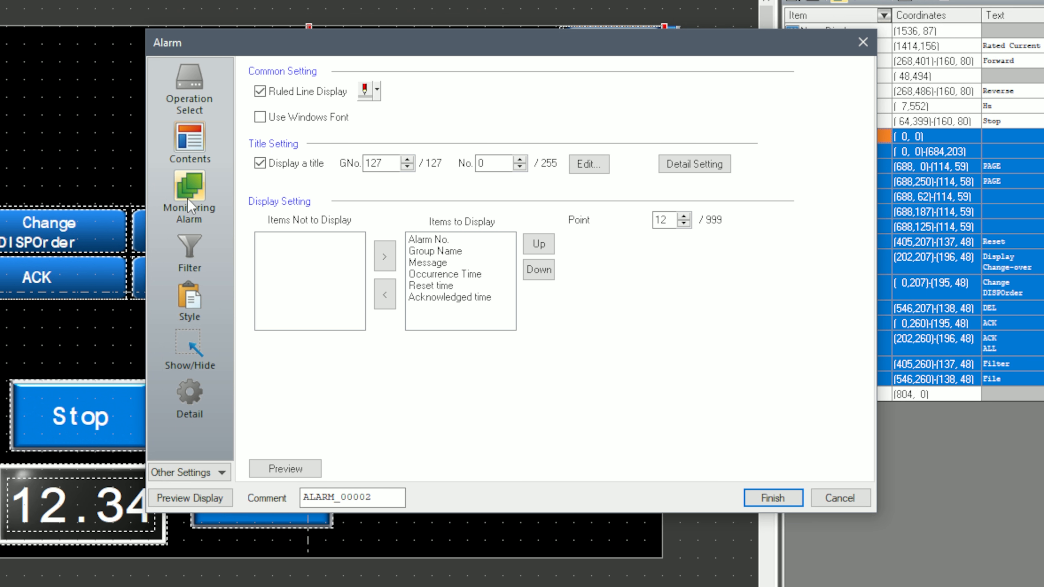
click(458, 252)
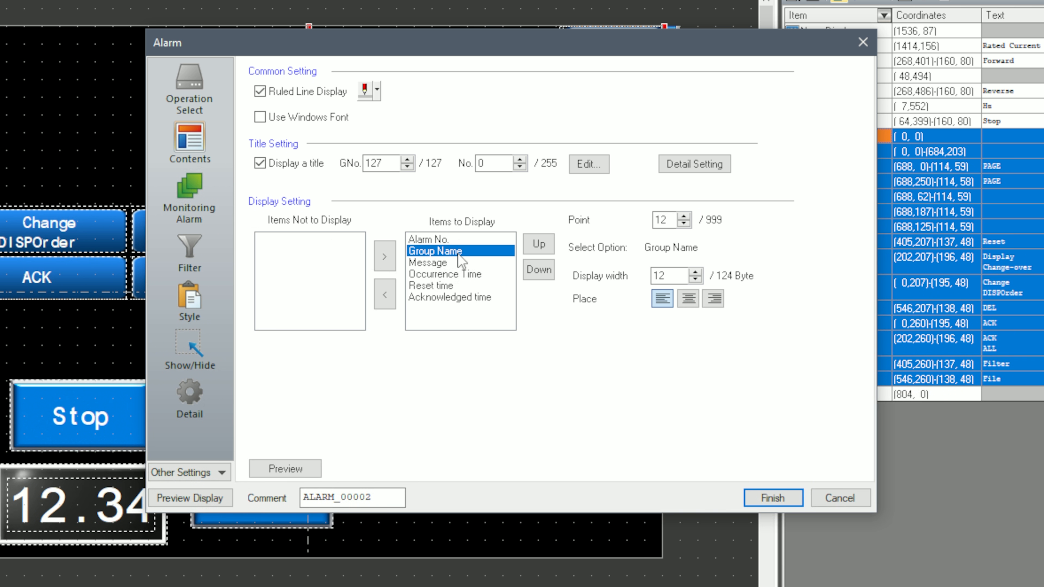
click(391, 294)
click(200, 184)
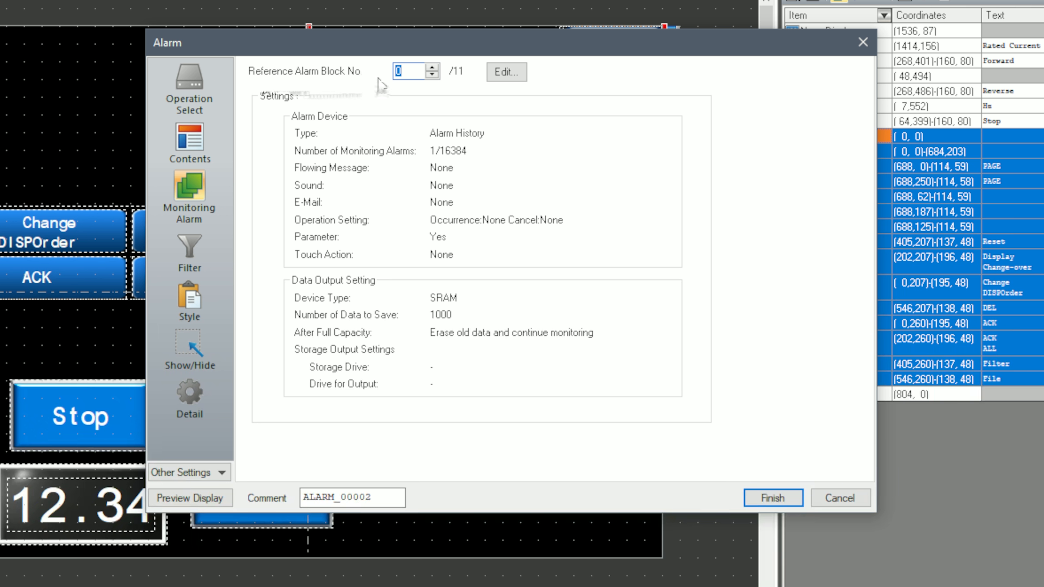
click(415, 74)
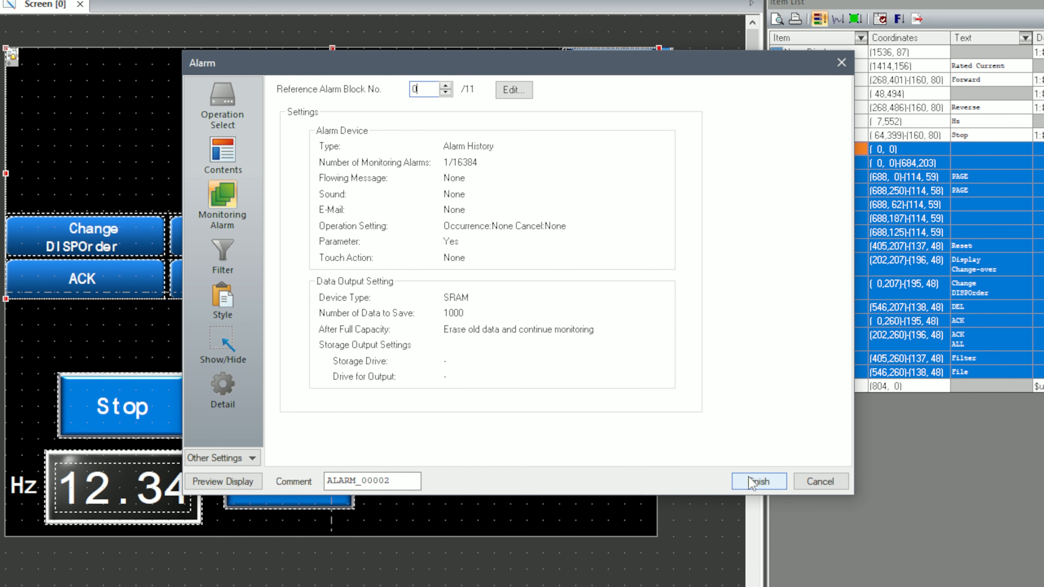
click(773, 498)
- Download the screen program to the operator panel
click(576, 401)
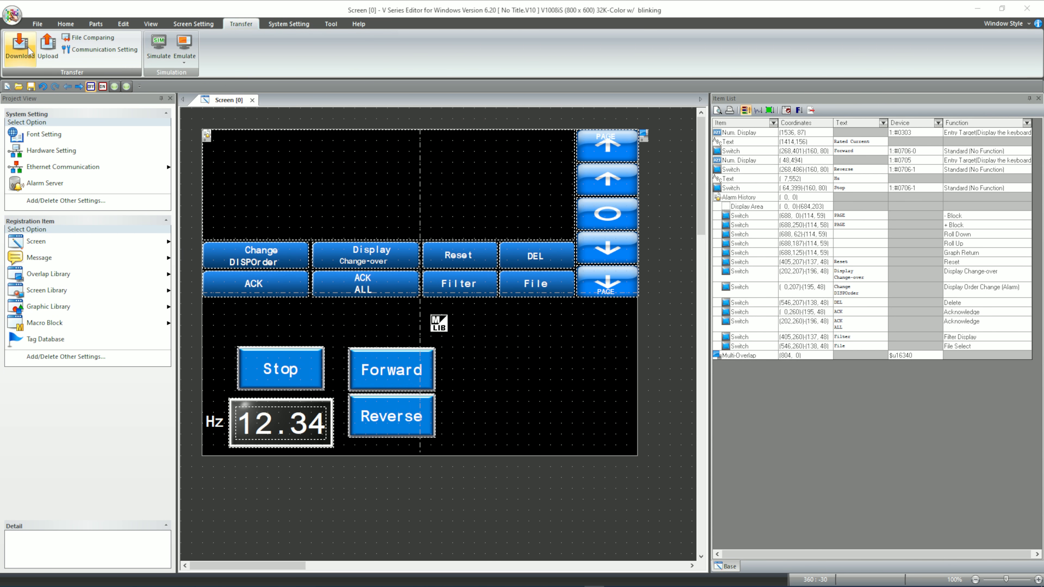
click(20, 44)
click(49, 110)
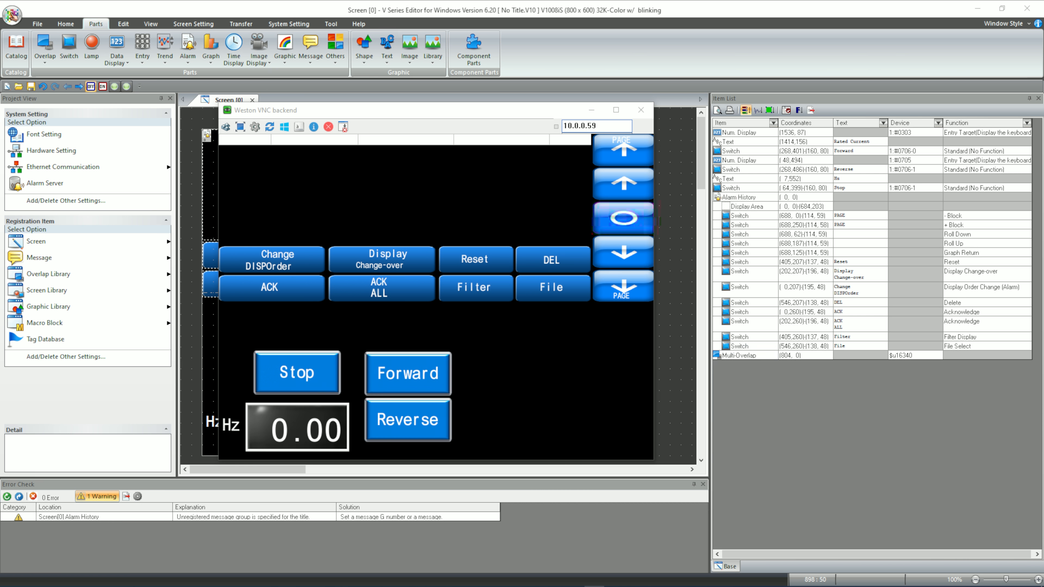
- In the VNC view of the panel, start the drive forward and set the frequency to 5.00 Hz
click(407, 373)
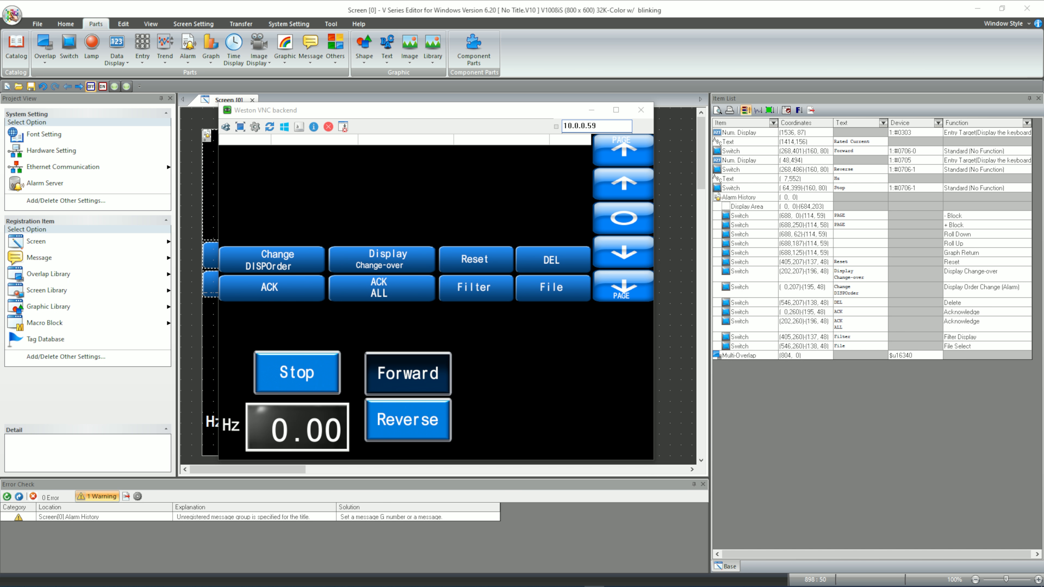
click(297, 427)
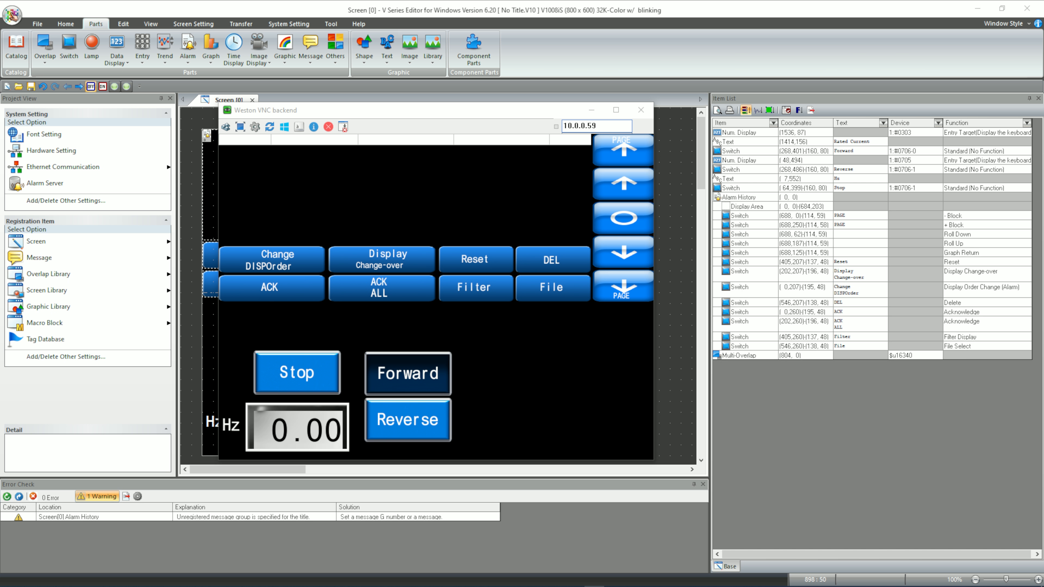
click(485, 384)
click(537, 429)
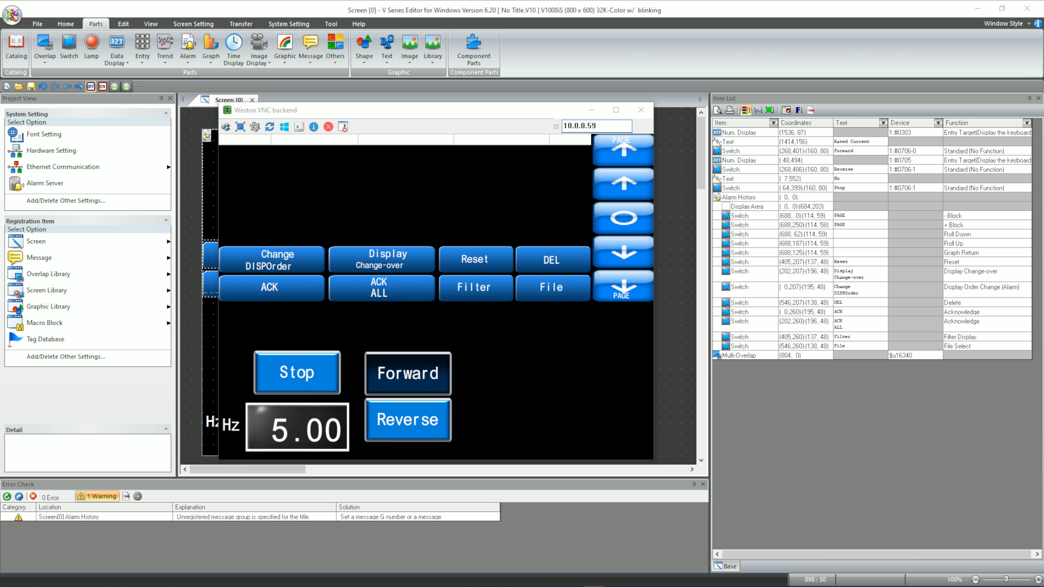